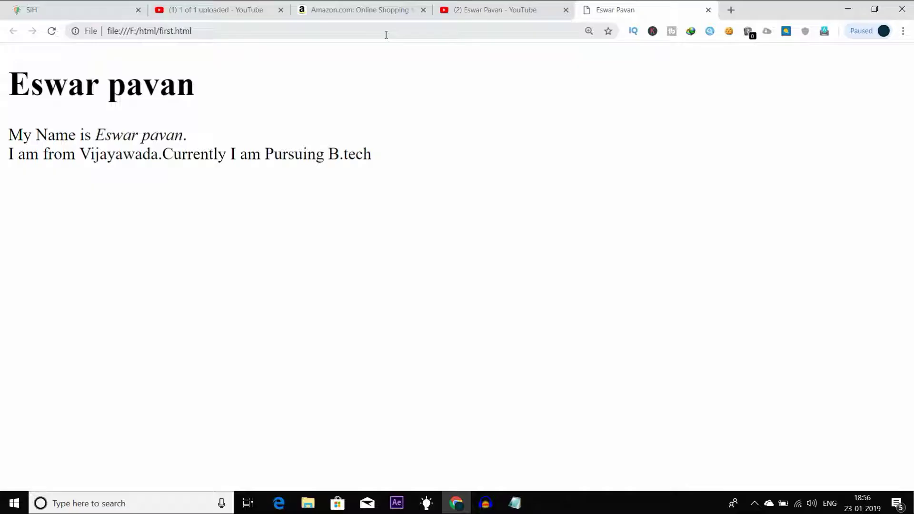
Switch Chrome from first.html to the open YouTube channel tab.
{"action": "left_click", "coordinate": [486, 9]}
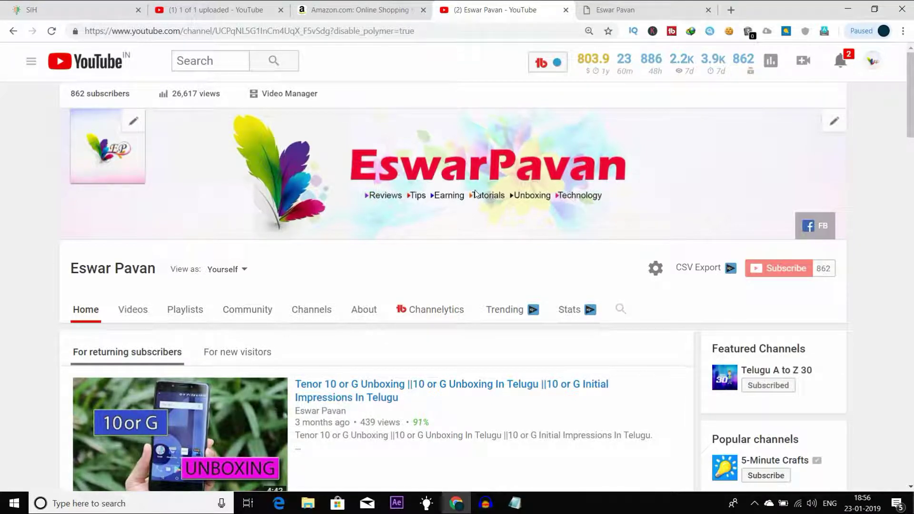
Add <br> after B.tech and a new line 'Visit My YouTube Channel From Here Click Here'.
{"action": "left_click", "coordinate": [515, 504]}
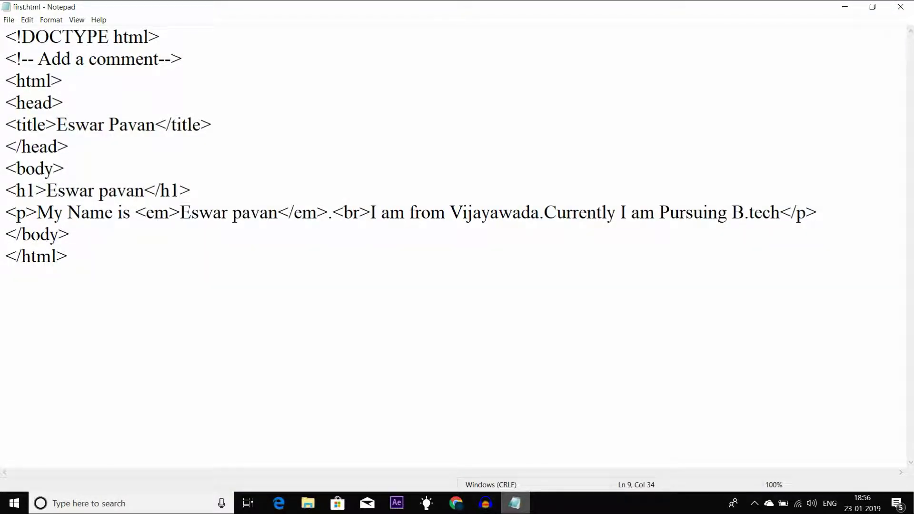
{"action": "left_click", "coordinate": [785, 214]}
{"action": "type", "text": "<"}
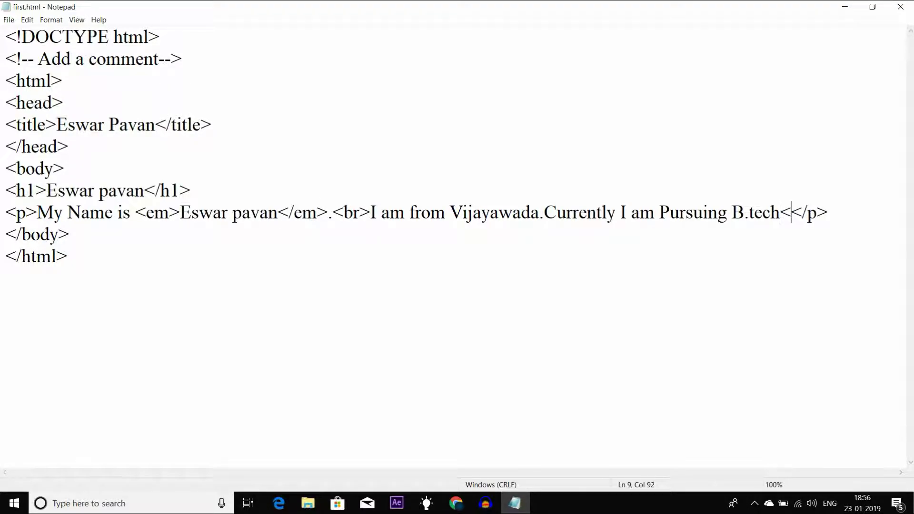
{"action": "type", "text": "BR<"}
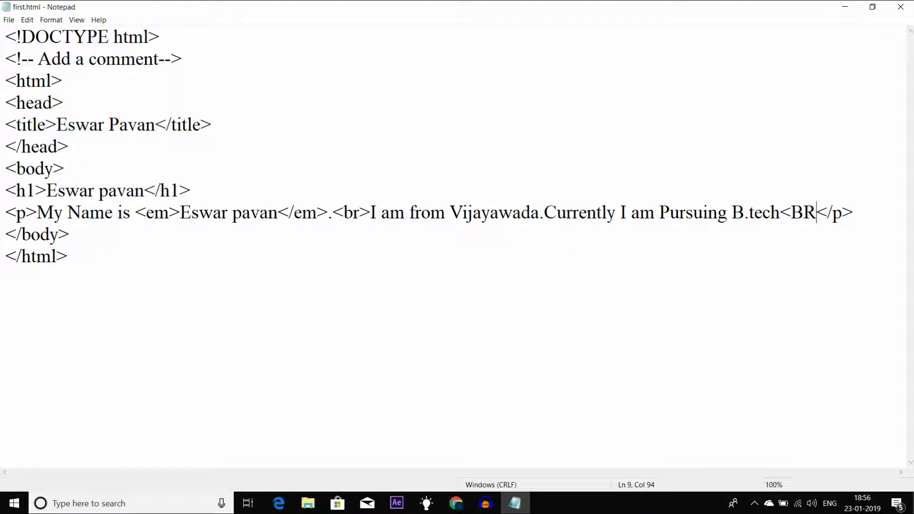
{"action": "key", "text": "BackSpace"}
{"action": "key", "text": "BackSpace"}
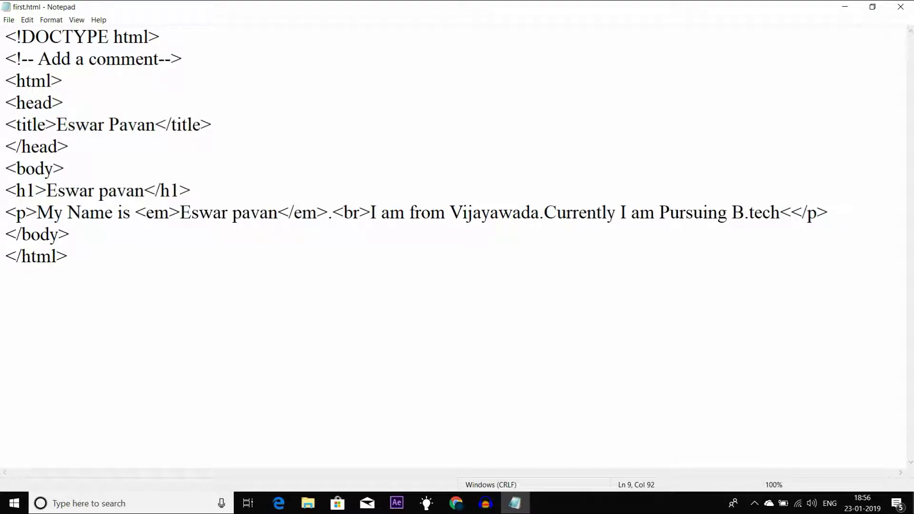
{"action": "type", "text": "br>"}
{"action": "key", "text": "Return"}
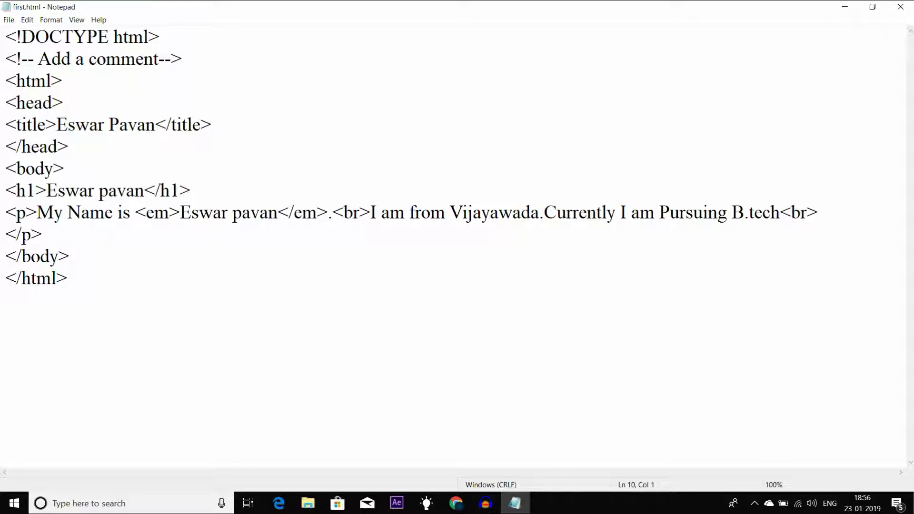
{"action": "type", "text": "i"}
{"action": "key", "text": "BackSpace"}
{"action": "type", "text": "V"}
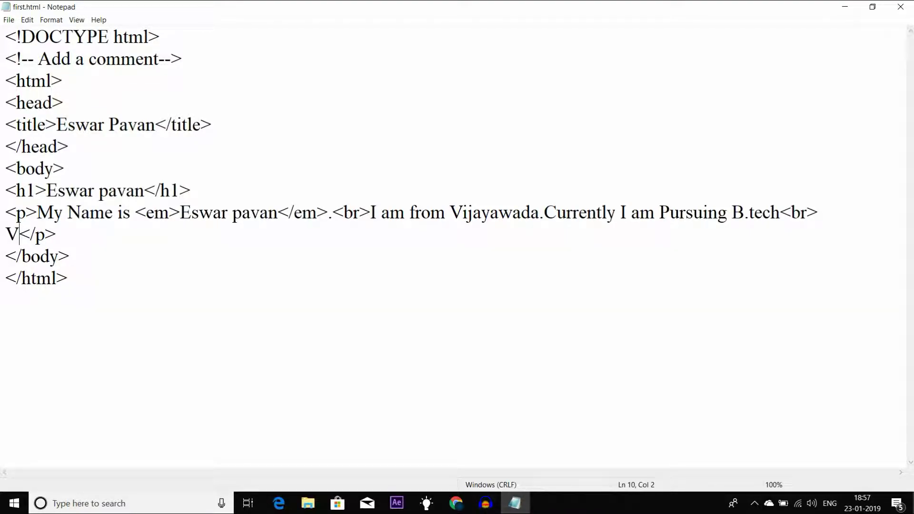
{"action": "type", "text": "isit M"}
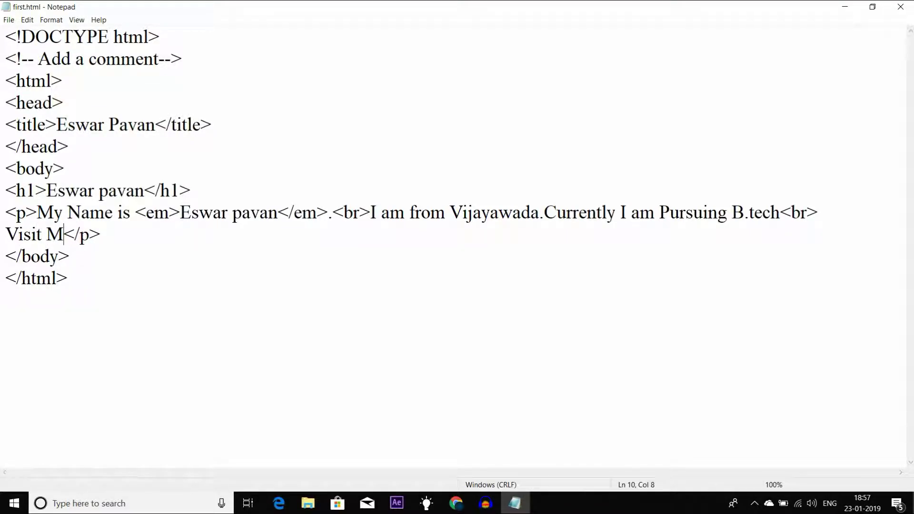
{"action": "type", "text": "y YouTube"}
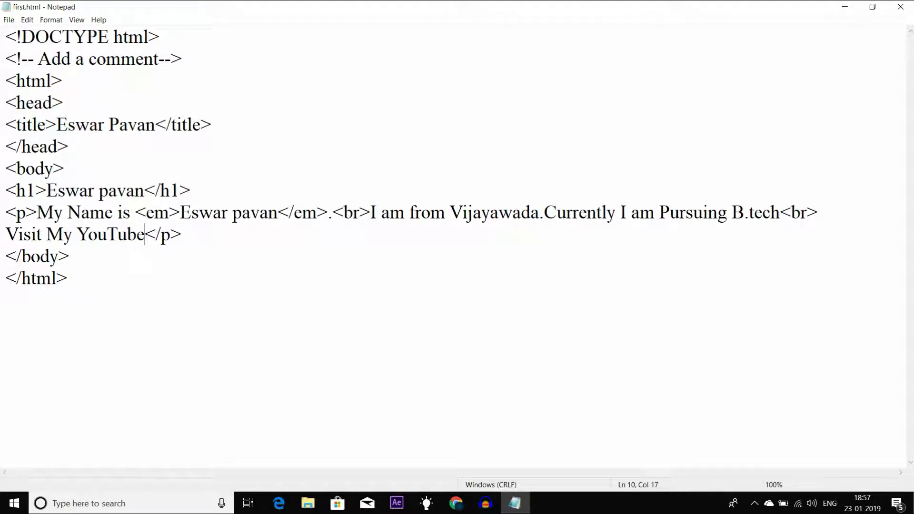
{"action": "type", "text": " Channe"}
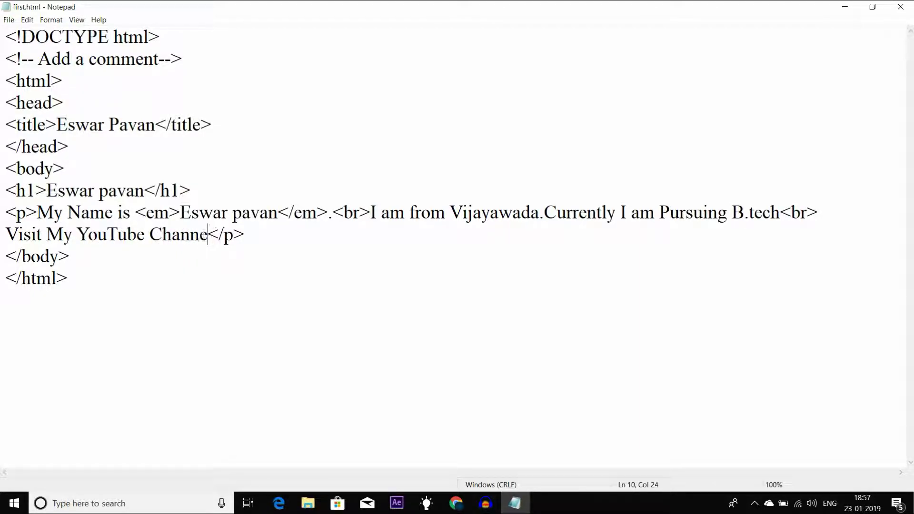
{"action": "key", "text": "BackSpace"}
{"action": "type", "text": "el "}
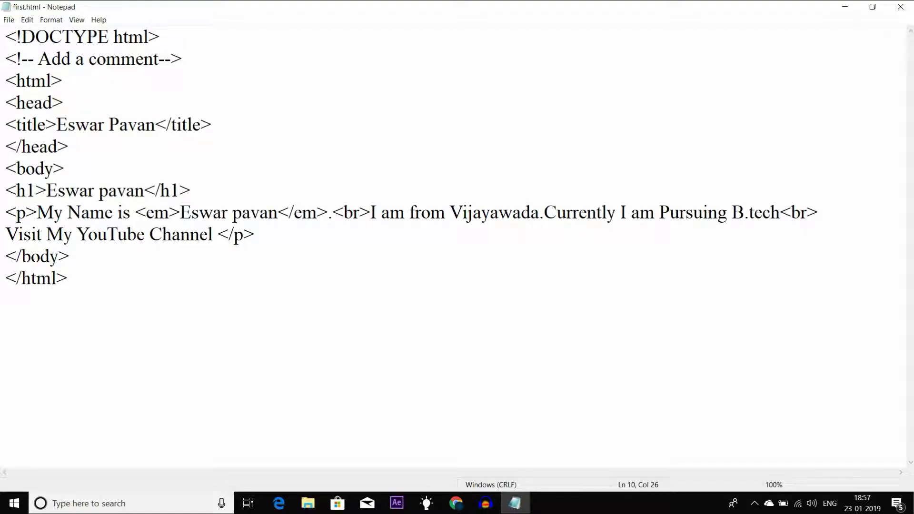
{"action": "type", "text": "From Here "}
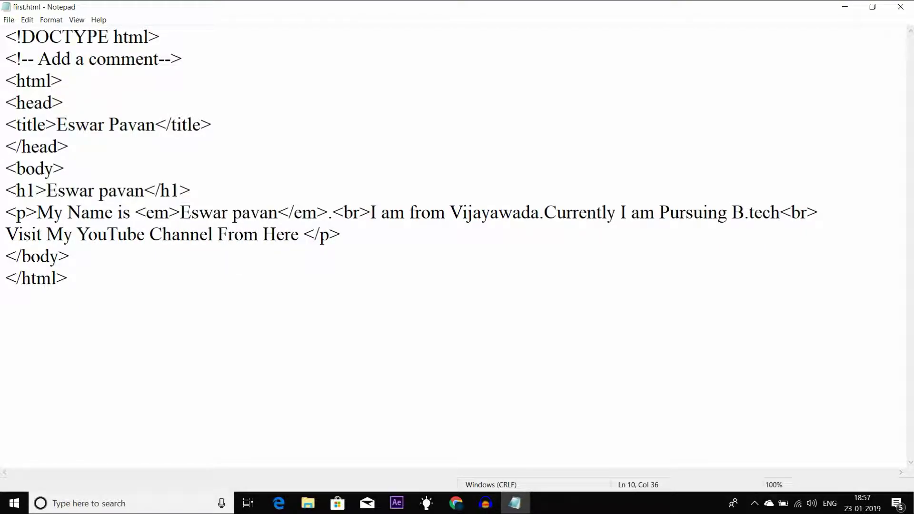
{"action": "type", "text": "Click Here"}
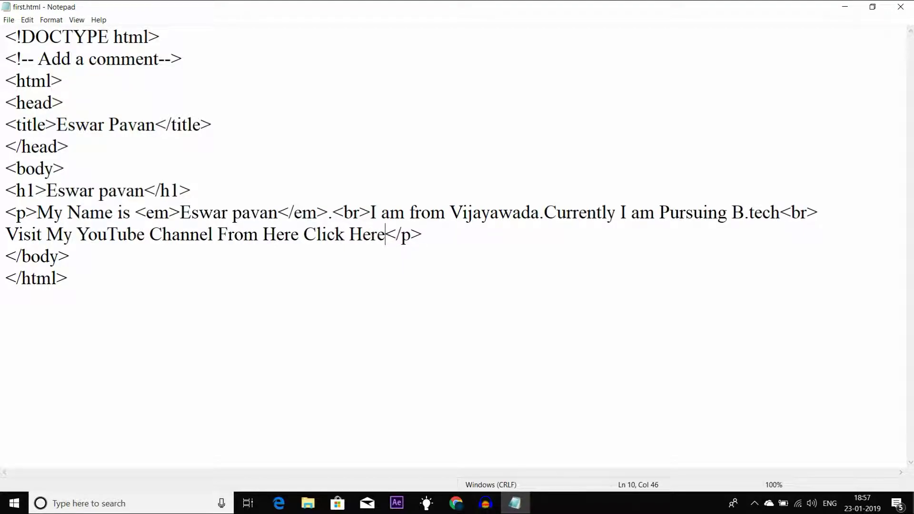
{"action": "key", "text": "Left"}
{"action": "key", "text": "Left"}
{"action": "key", "text": "Left"}
{"action": "key", "text": "Left"}
{"action": "key", "text": "Left"}
{"action": "key", "text": "Left"}
{"action": "key", "text": "Left"}
{"action": "key", "text": "Left"}
{"action": "key", "text": "Left"}
{"action": "key", "text": "Left"}
{"action": "type", "text": "<a"}
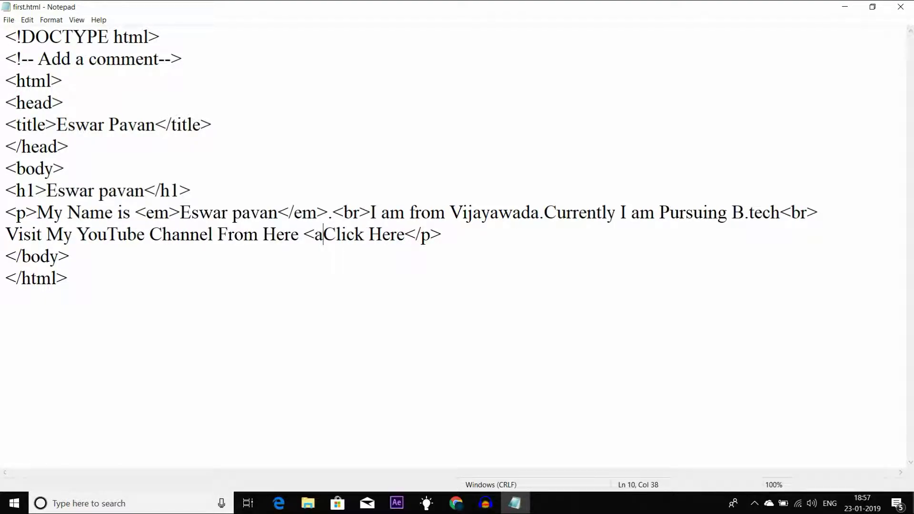
{"action": "type", "text": ">"}
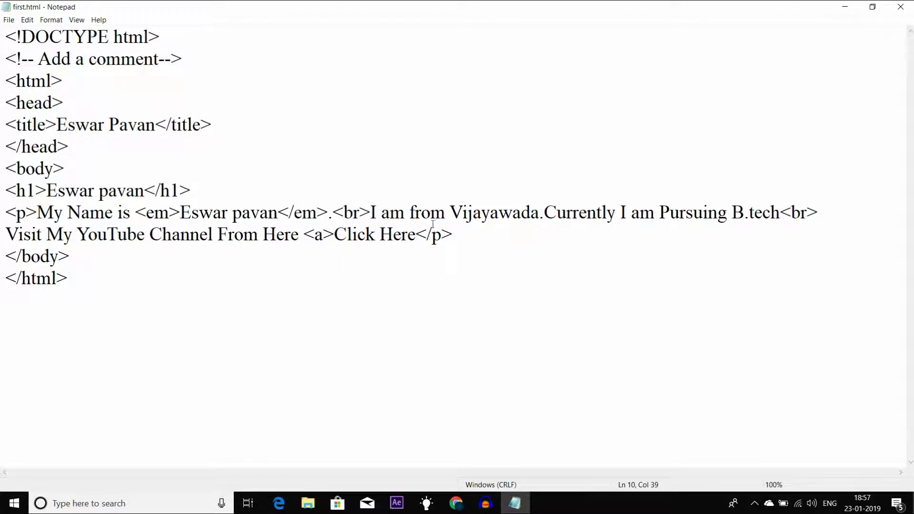
Wrap 'Click Here' in an anchor tag with an empty href attribute.
{"action": "left_click", "coordinate": [416, 234]}
{"action": "type", "text": "<"}
{"action": "type", "text": "/a></"}
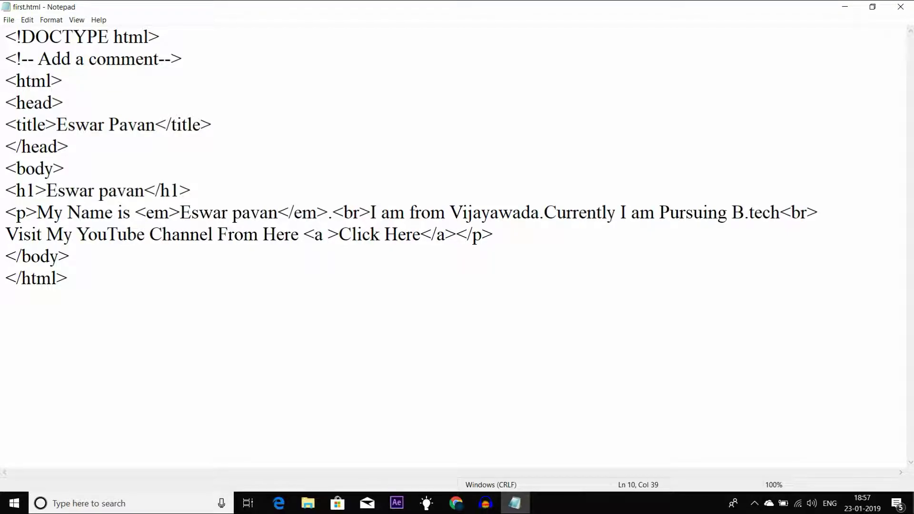
{"action": "type", "text": " href"}
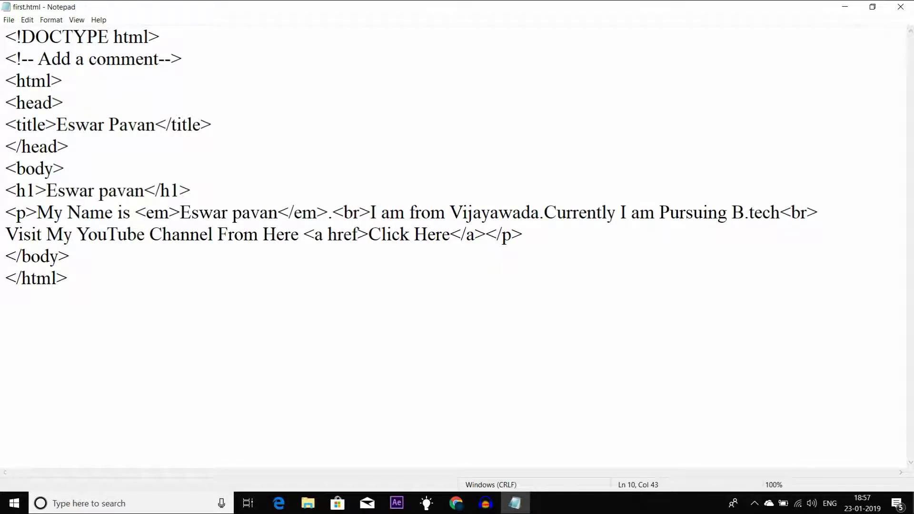
{"action": "type", "text": "="}
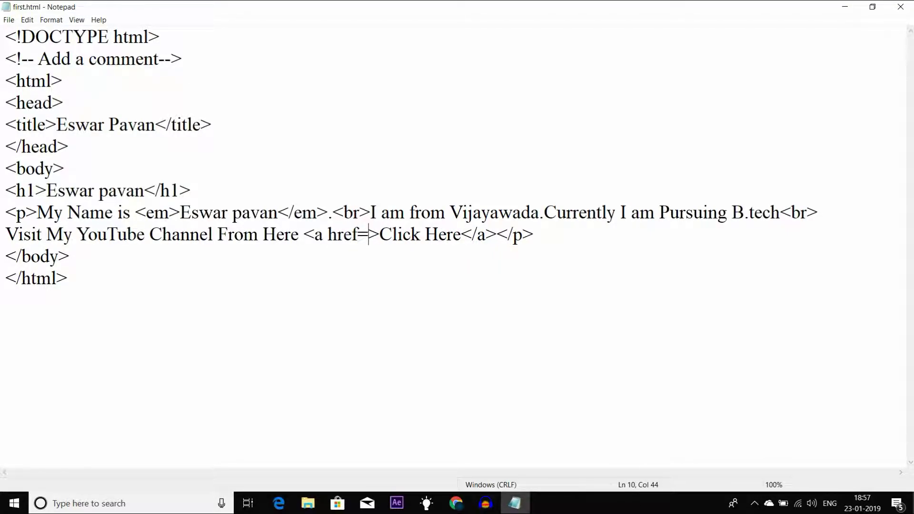
{"action": "type", "text": "\""}
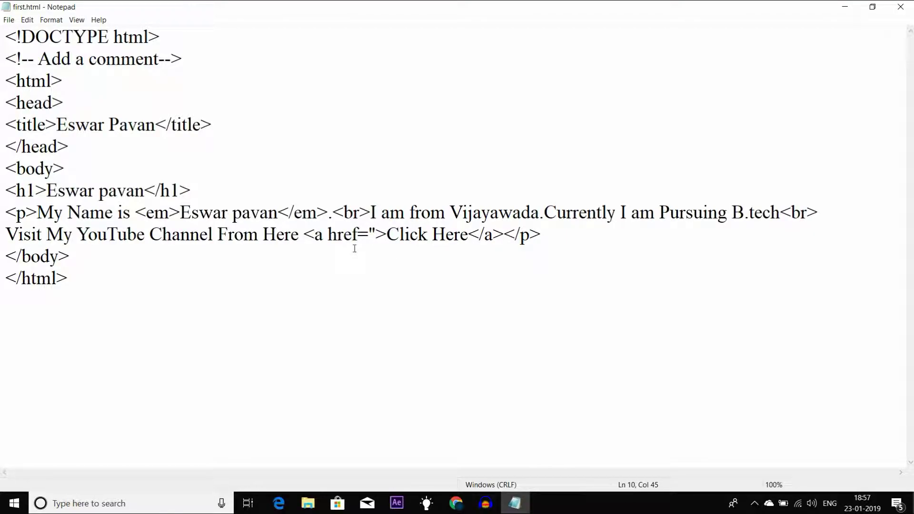
{"action": "type", "text": "\""}
{"action": "left_click", "coordinate": [357, 236]}
{"action": "left_click_drag", "start_coordinate": [357, 234], "coordinate": [323, 234]}
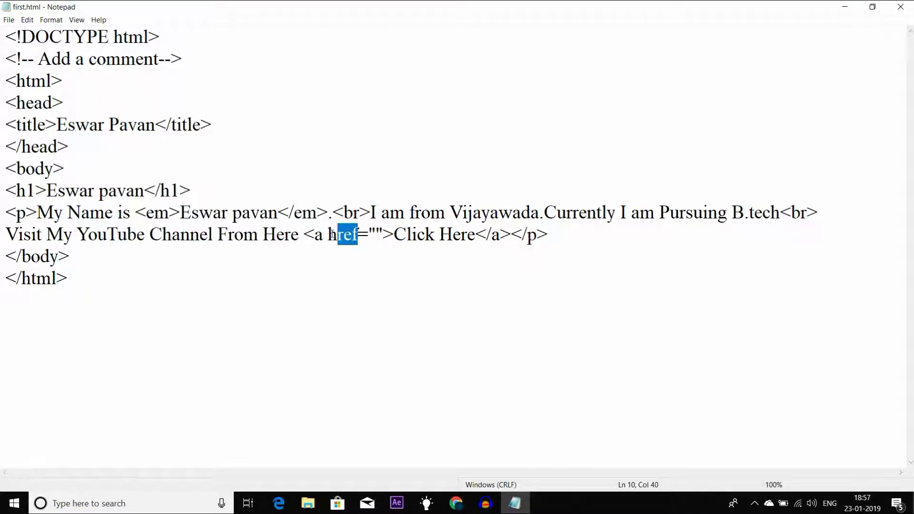
{"action": "left_click", "coordinate": [377, 235]}
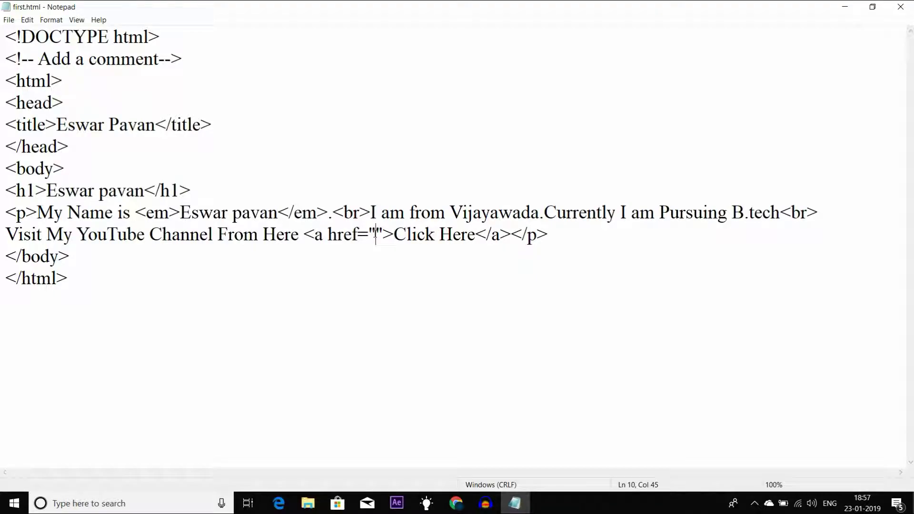
Copy the YouTube channel's full address from Chrome's address bar.
{"action": "left_click", "coordinate": [455, 503]}
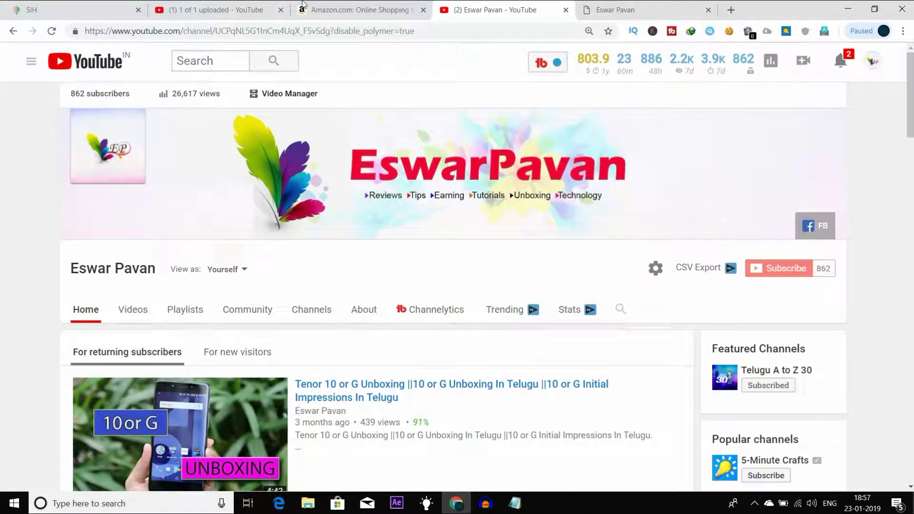
{"action": "left_click", "coordinate": [356, 31]}
{"action": "key", "text": "ctrl+c"}
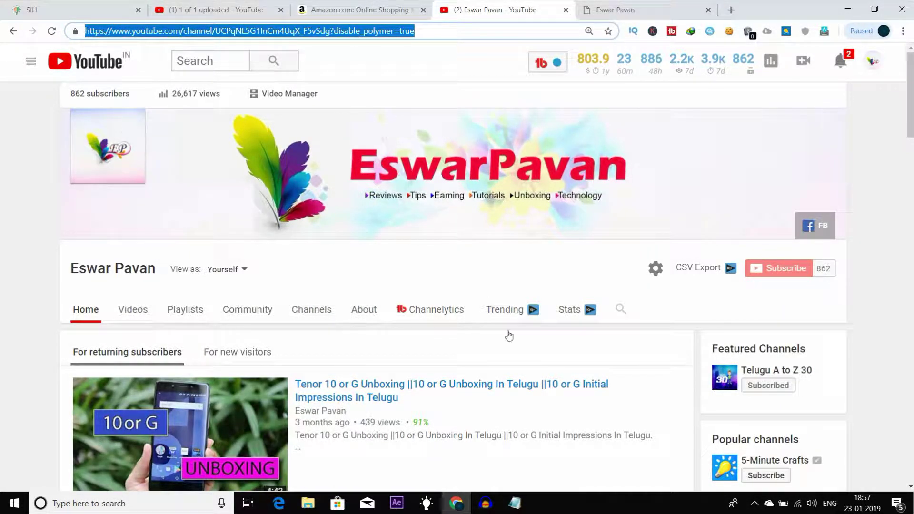
{"action": "left_click", "coordinate": [515, 504]}
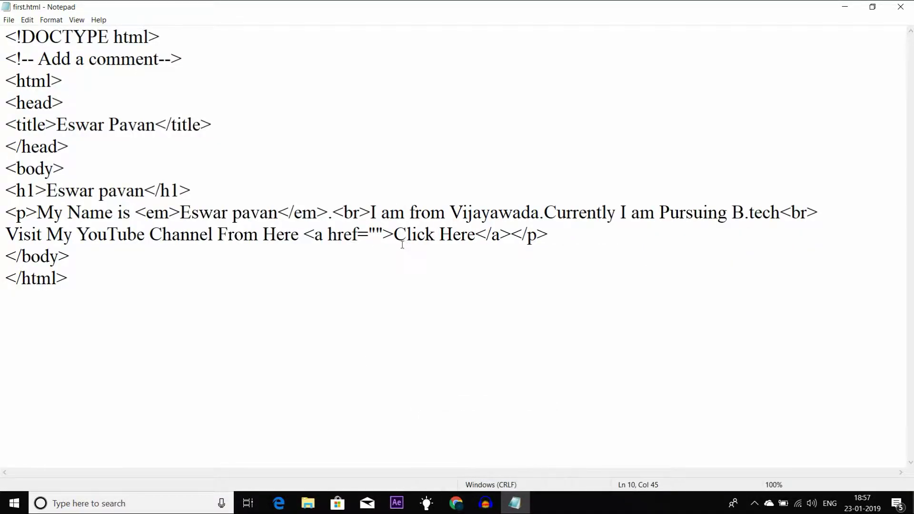
Paste the channel address between the href quotes and save first.html.
{"action": "key", "text": "ctrl+v"}
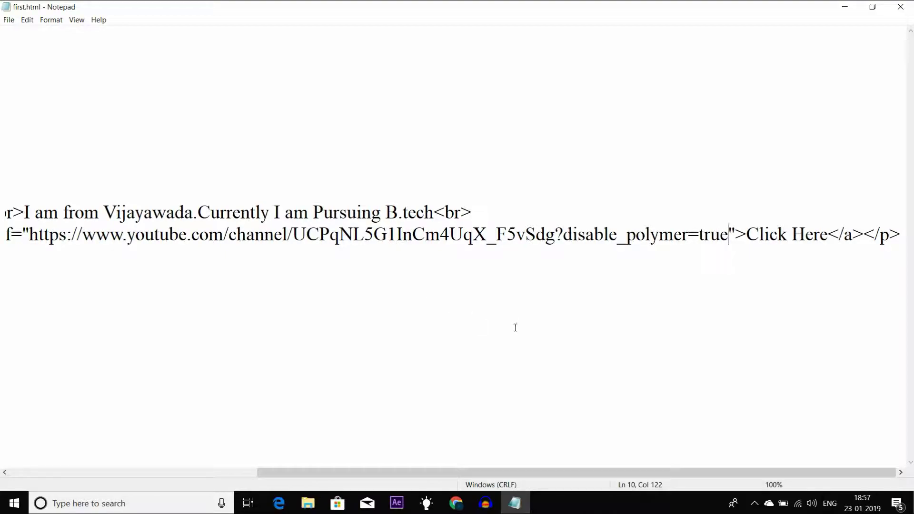
{"action": "left_click_drag", "start_coordinate": [479, 471], "coordinate": [242, 476]}
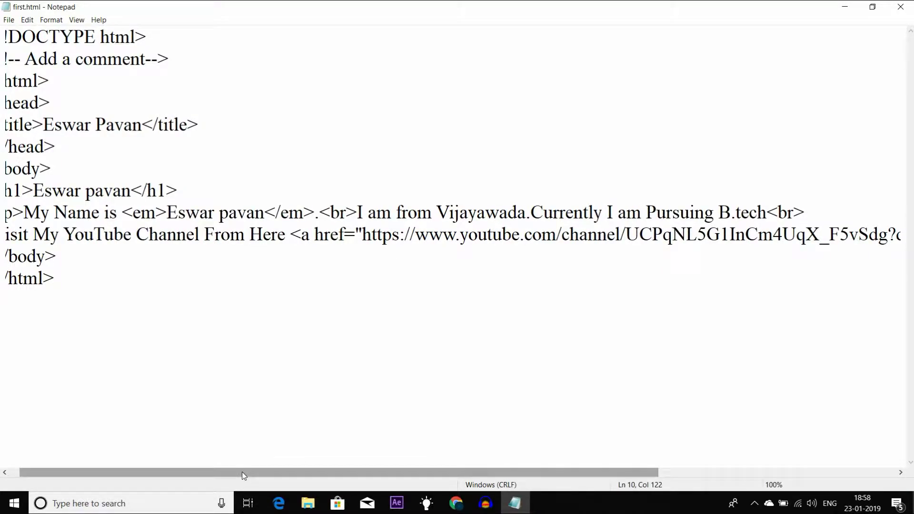
{"action": "left_click", "coordinate": [9, 19]}
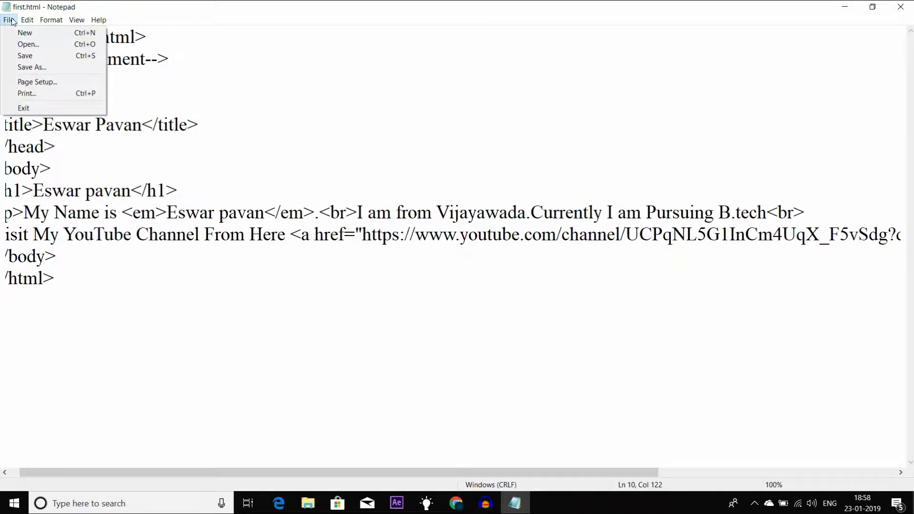
{"action": "left_click", "coordinate": [25, 56]}
Reload first.html in Chrome, confirm Click Here opens the channel, then go back.
{"action": "left_click", "coordinate": [456, 503]}
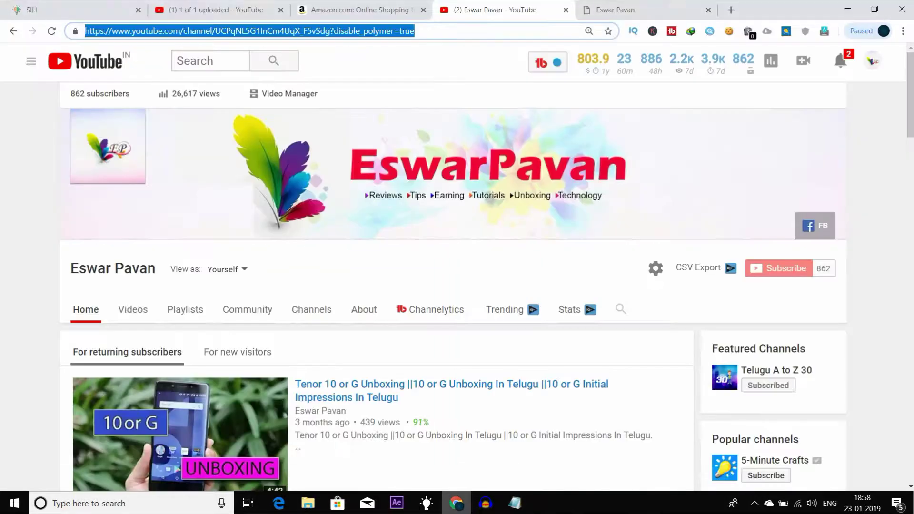
{"action": "left_click", "coordinate": [629, 10]}
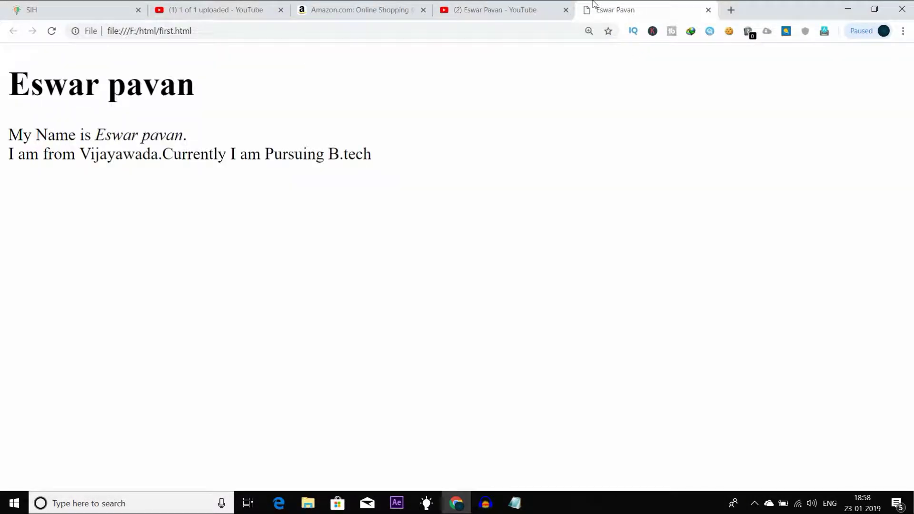
{"action": "left_click", "coordinate": [52, 31]}
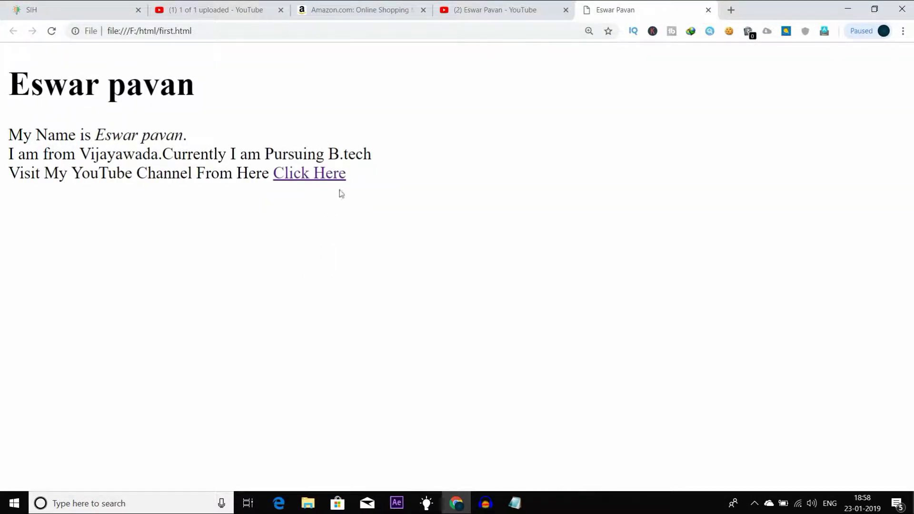
{"action": "left_click", "coordinate": [333, 173]}
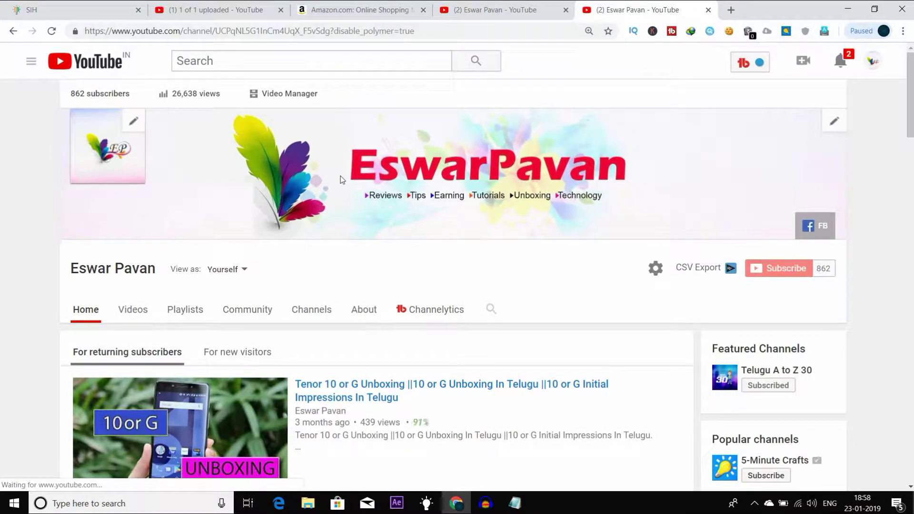
{"action": "left_click", "coordinate": [13, 31]}
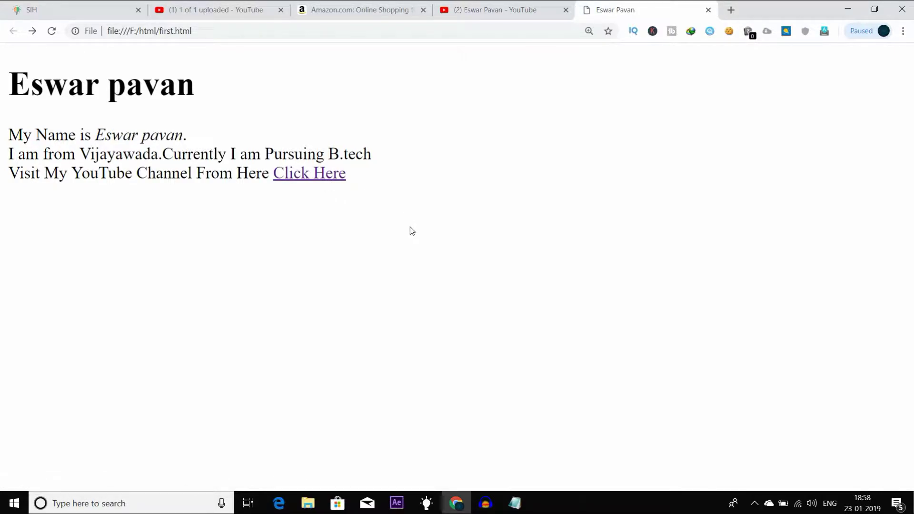
Add target="_blank" after the YouTube address in the anchor and save first.html.
{"action": "left_click", "coordinate": [515, 503]}
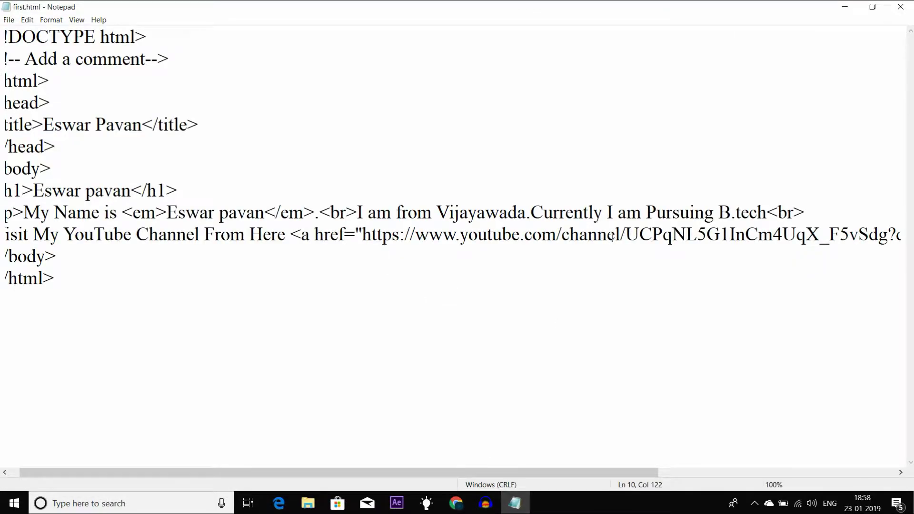
{"action": "left_click_drag", "start_coordinate": [516, 474], "coordinate": [742, 470]}
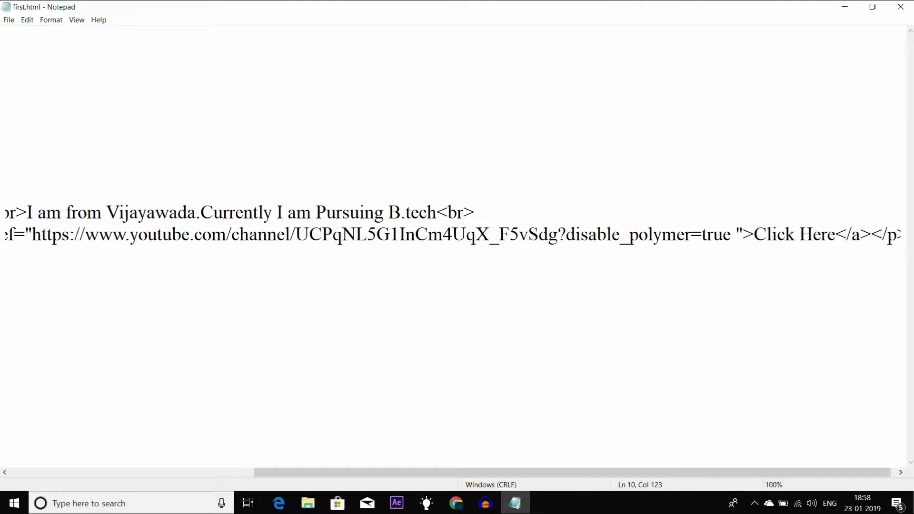
{"action": "type", "text": "ta"}
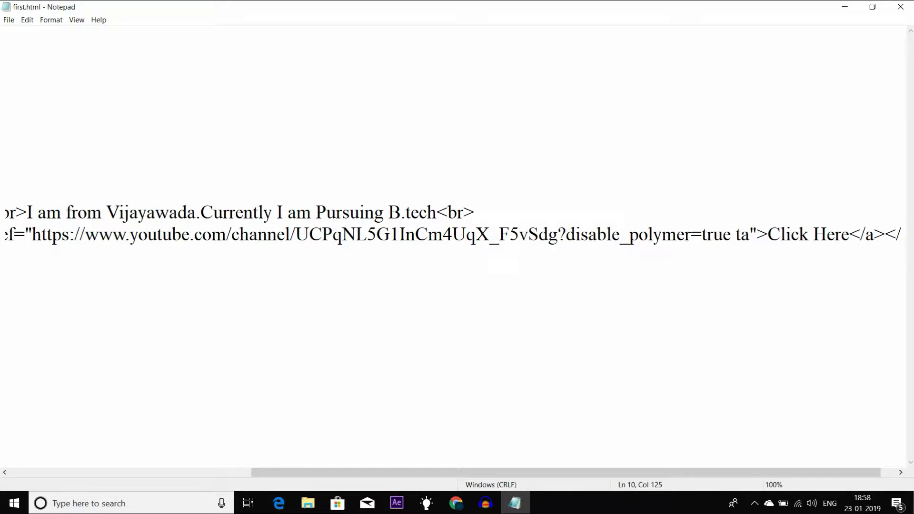
{"action": "type", "text": "rget"}
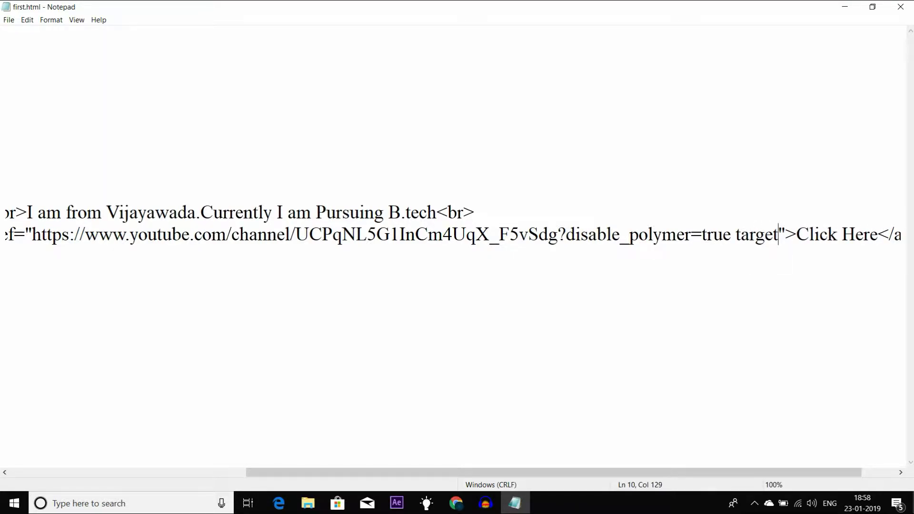
{"action": "type", "text": "=\""}
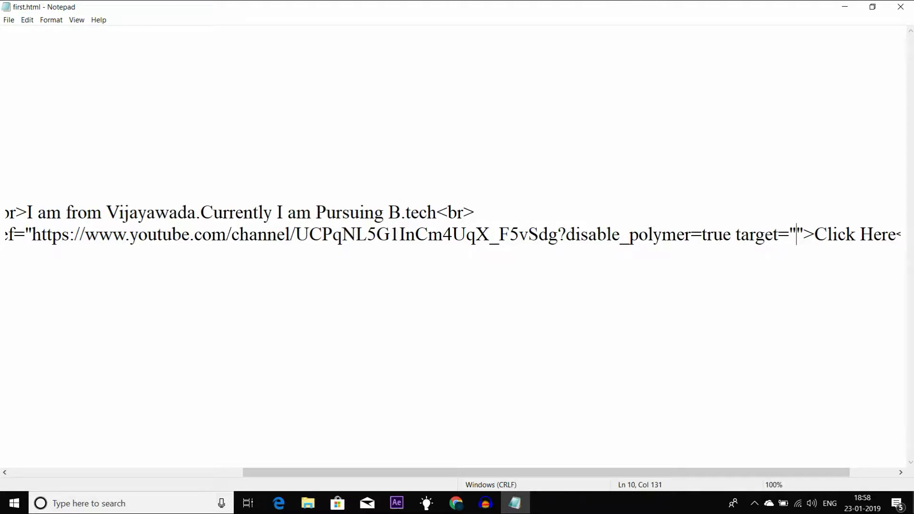
{"action": "type", "text": "_b"}
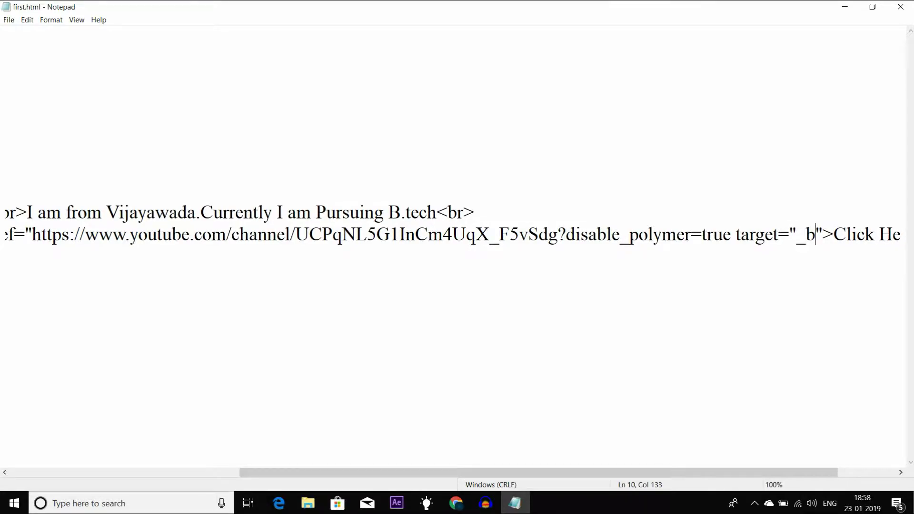
{"action": "type", "text": "lank"}
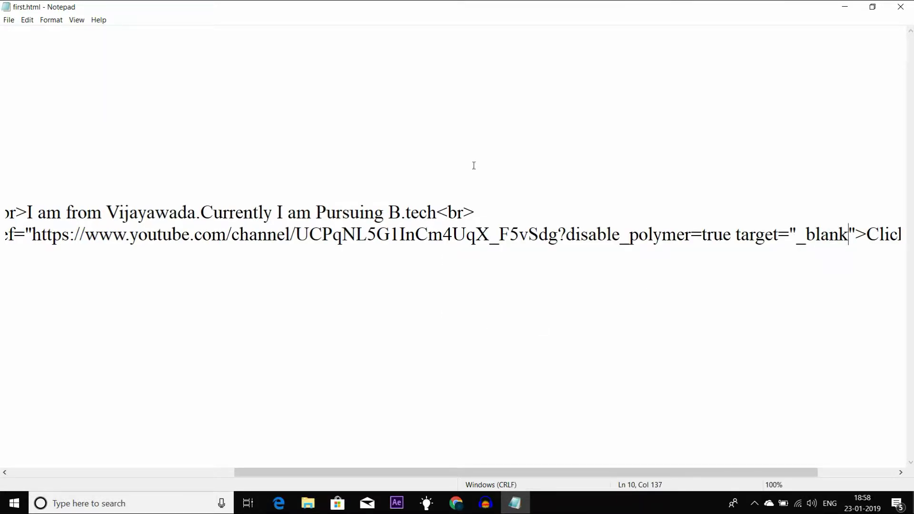
{"action": "left_click", "coordinate": [9, 19]}
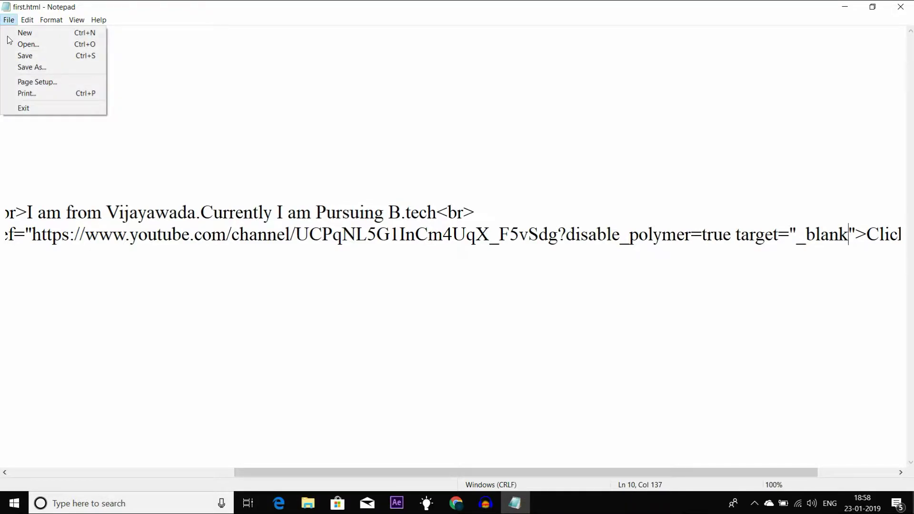
{"action": "left_click", "coordinate": [24, 56]}
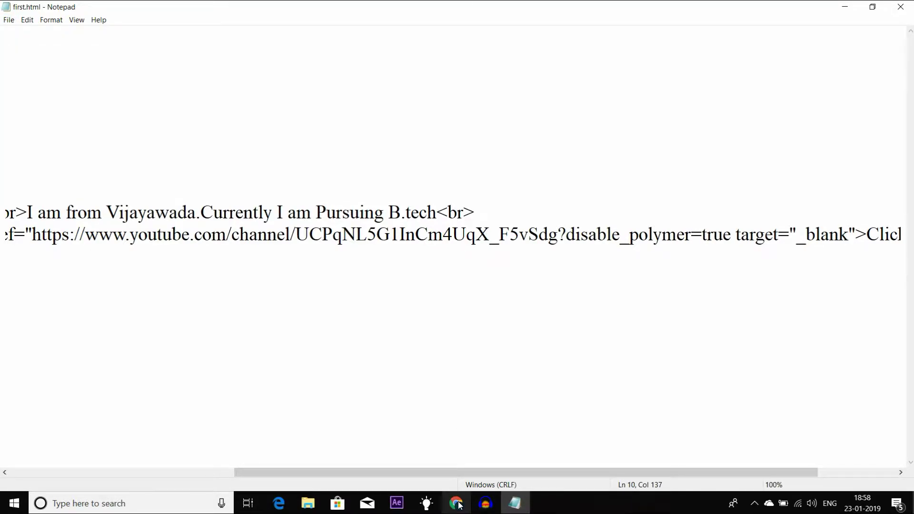
Reload first.html, check Click Here opens YouTube in a new tab, then close it.
{"action": "left_click", "coordinate": [457, 504]}
{"action": "left_click", "coordinate": [52, 31]}
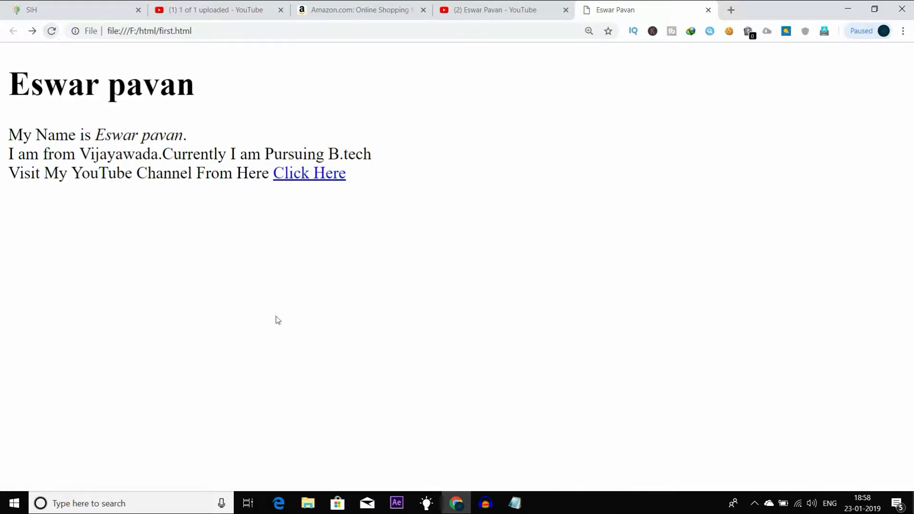
{"action": "left_click", "coordinate": [318, 177]}
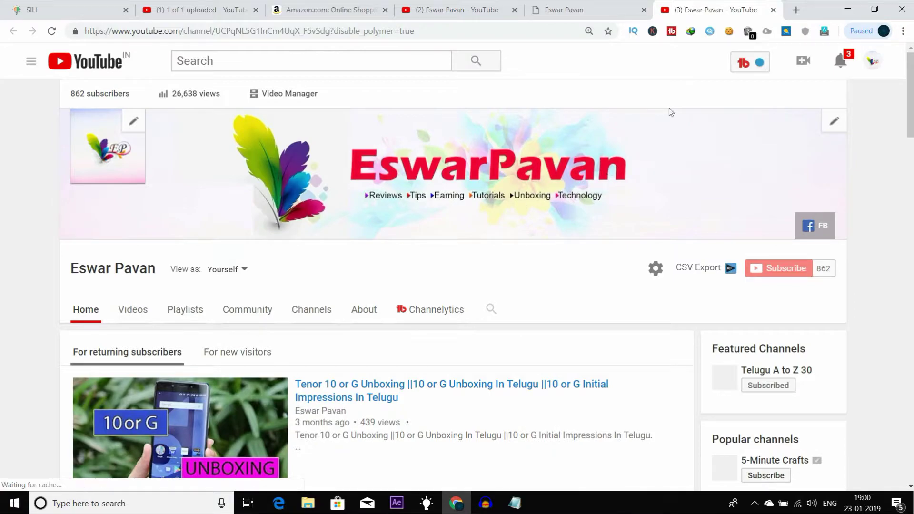
{"action": "left_click", "coordinate": [774, 9]}
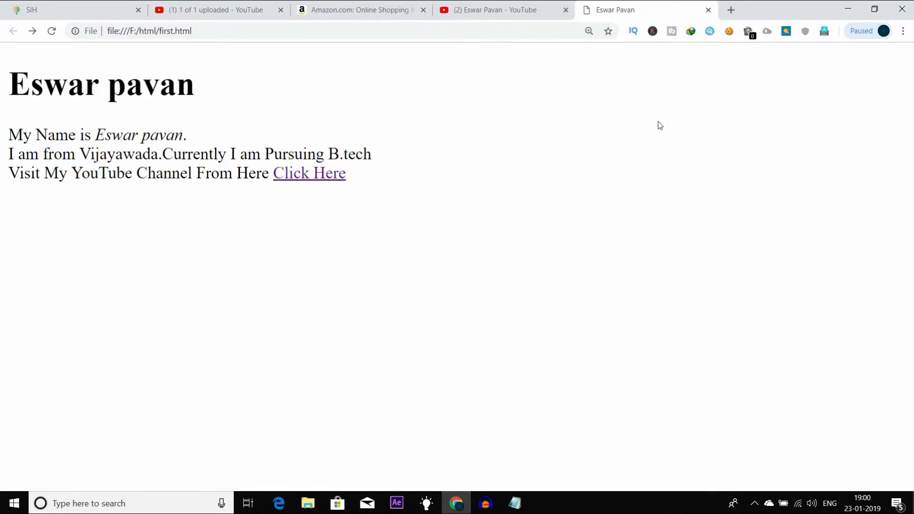